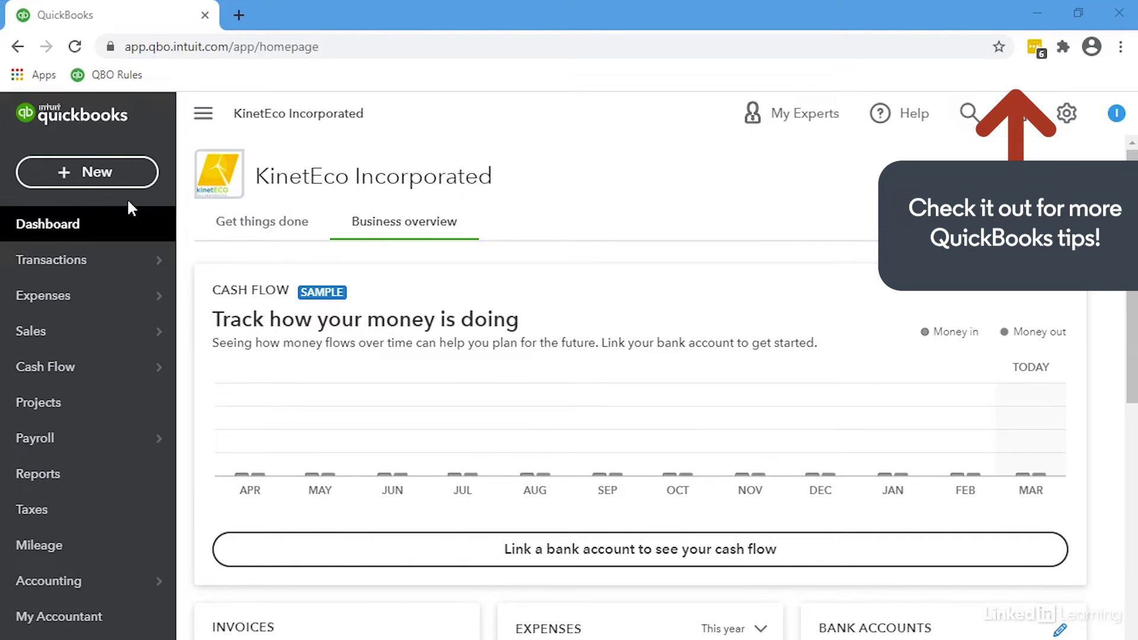
Start new invoice #1025 and choose its customer so the billing address and Net 30 terms fill in.
{"action": "left_click", "coordinate": [100, 174]}
{"action": "left_click", "coordinate": [83, 292]}
{"action": "mouse_move", "coordinate": [51, 259]}
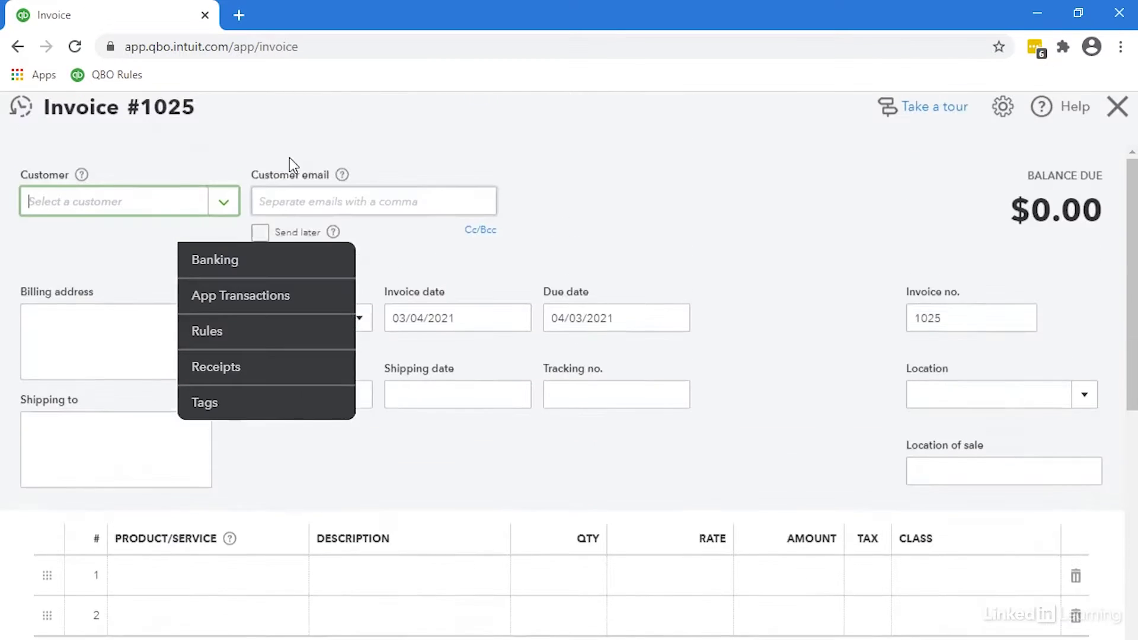
{"action": "left_click", "coordinate": [222, 210]}
{"action": "left_click", "coordinate": [156, 280]}
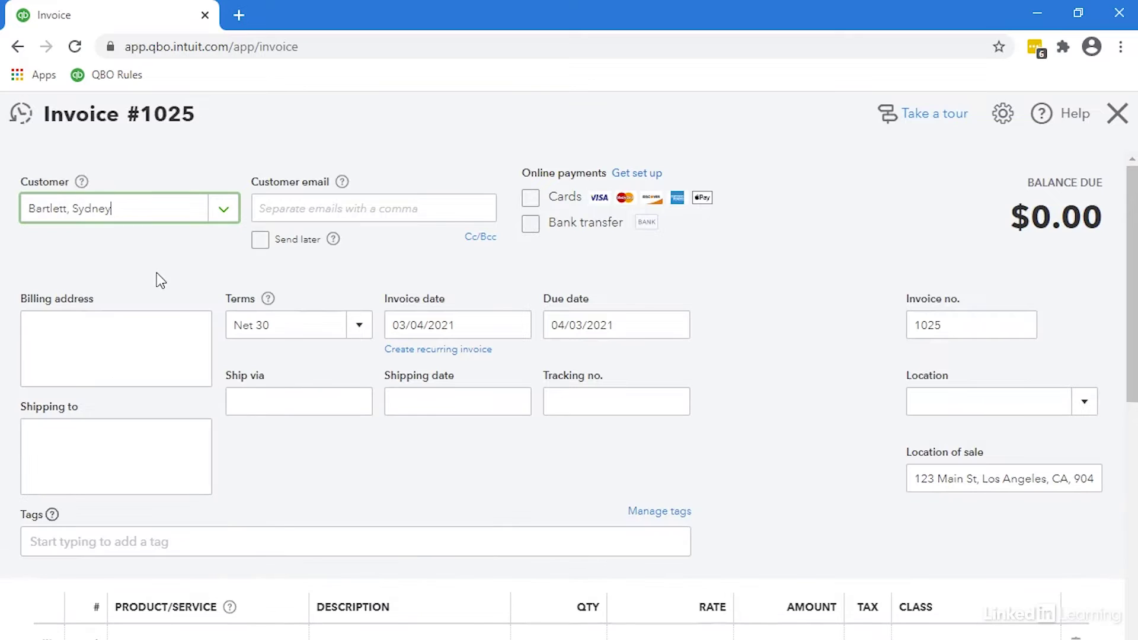
{"action": "scroll", "coordinate": [246, 574], "scroll_direction": "down", "scroll_amount": 2}
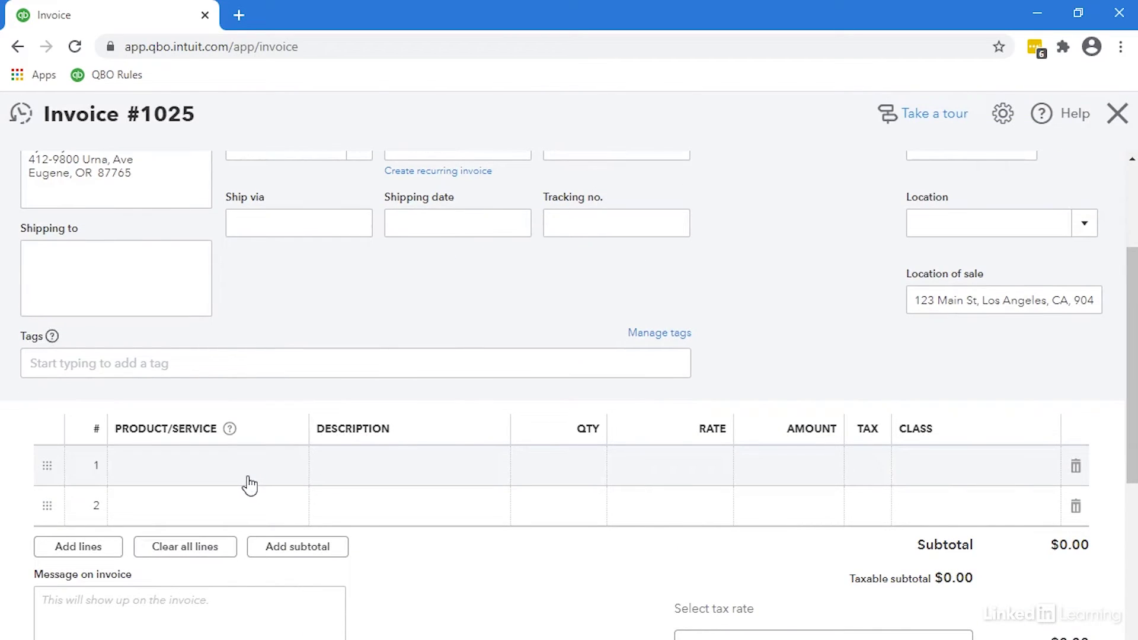
Set line 1 to Solar K-Eco 225 with quantity 10 and class Solar.
{"action": "left_click", "coordinate": [248, 480]}
{"action": "type", "text": "2"}
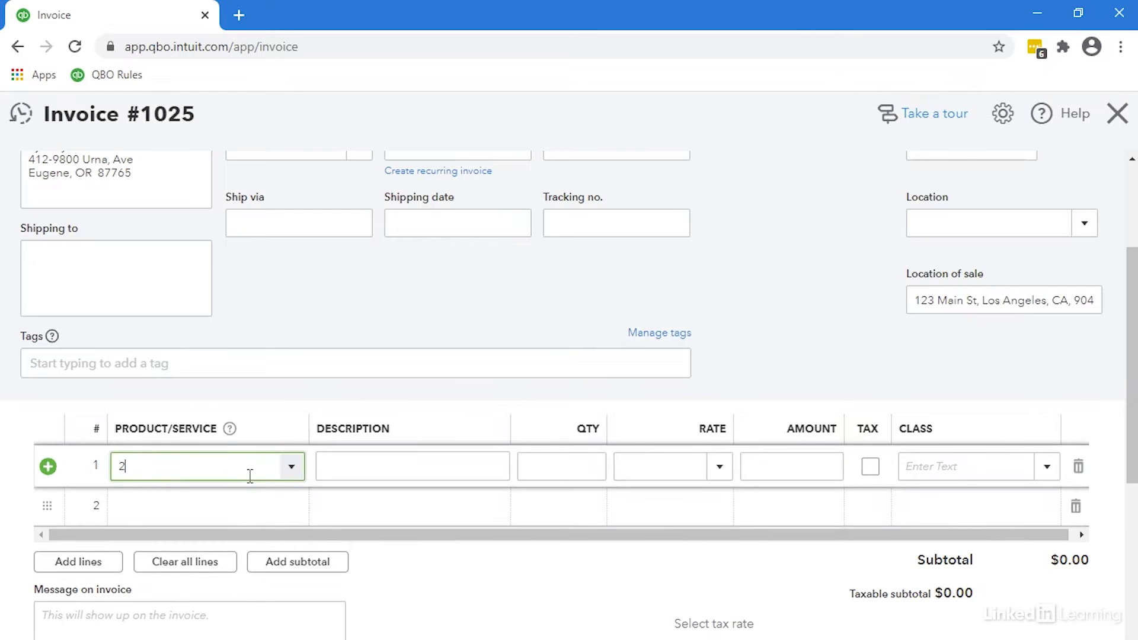
{"action": "type", "text": "25"}
{"action": "left_click", "coordinate": [227, 546]}
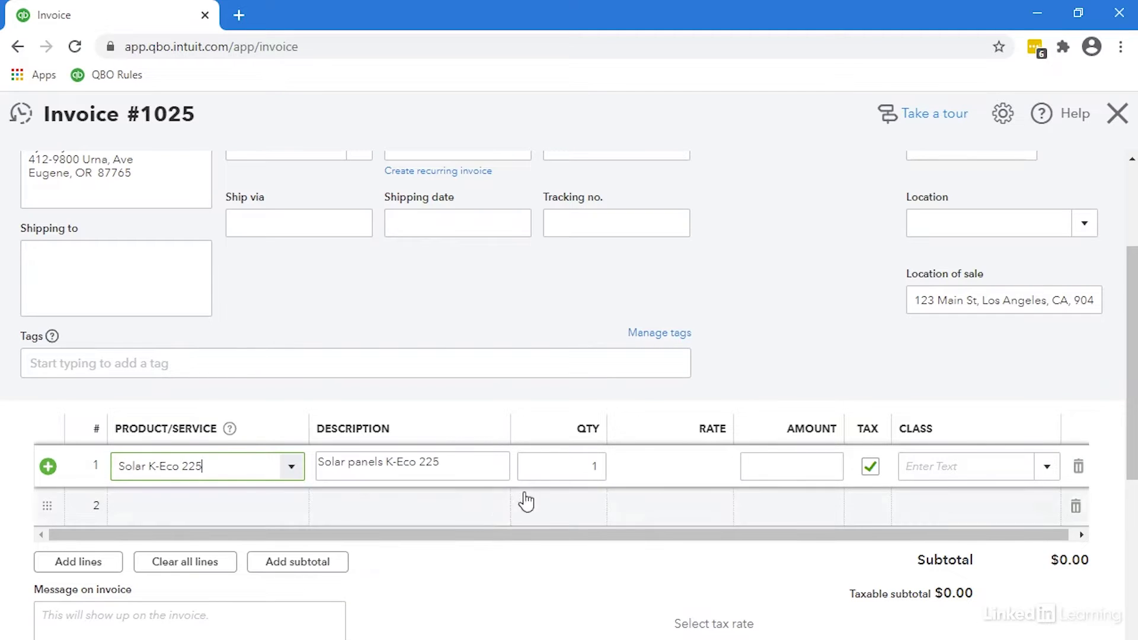
{"action": "left_click", "coordinate": [590, 463]}
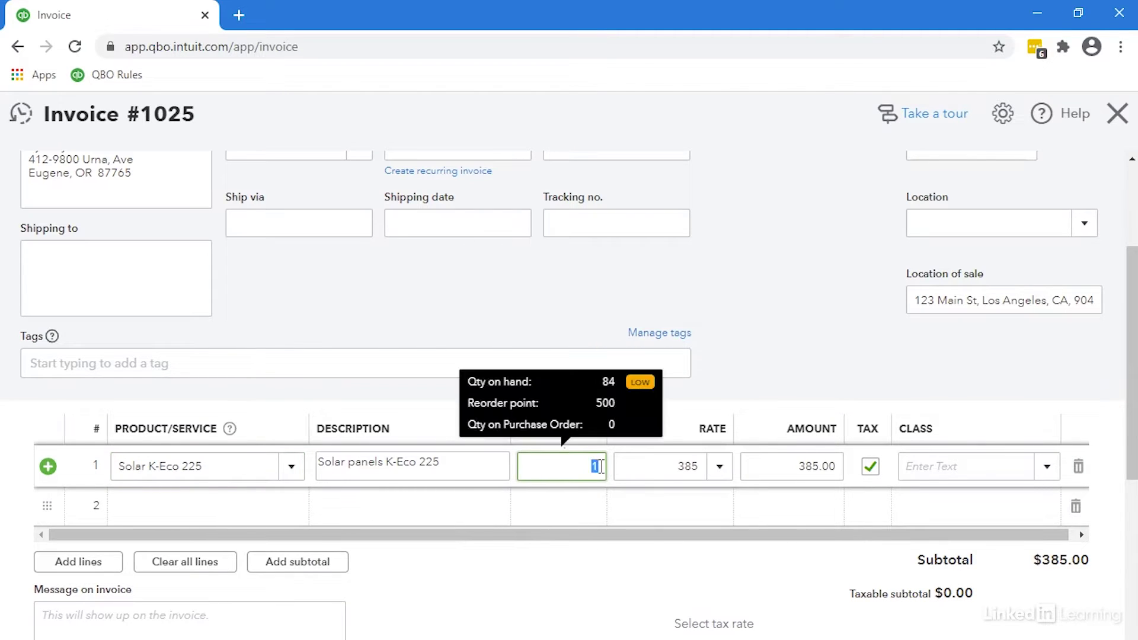
{"action": "type", "text": "0"}
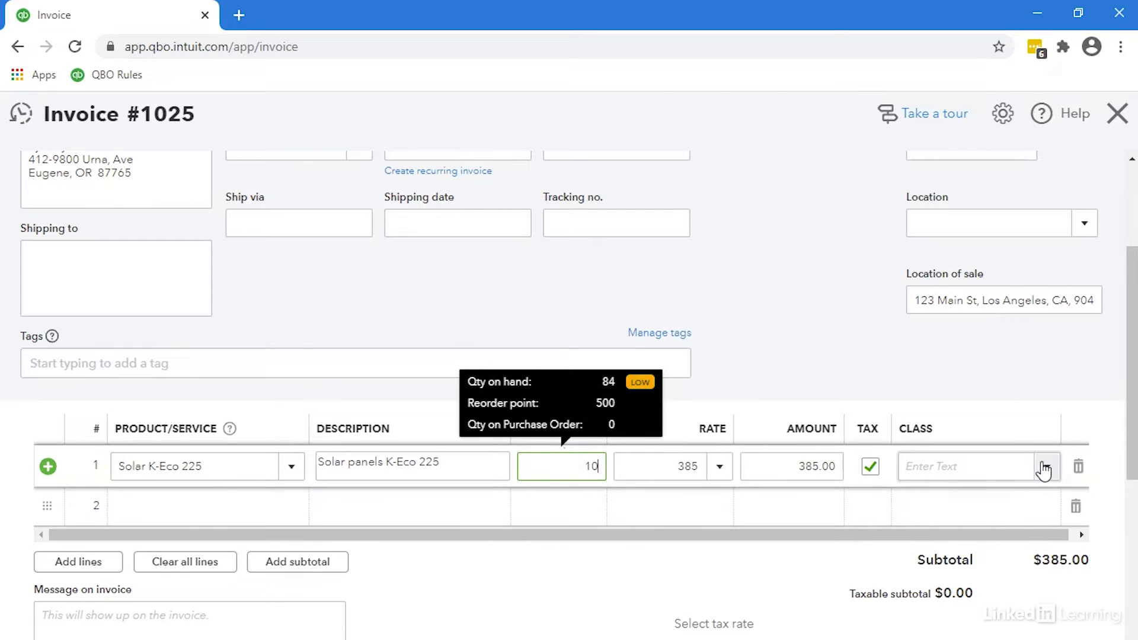
{"action": "left_click", "coordinate": [1047, 474]}
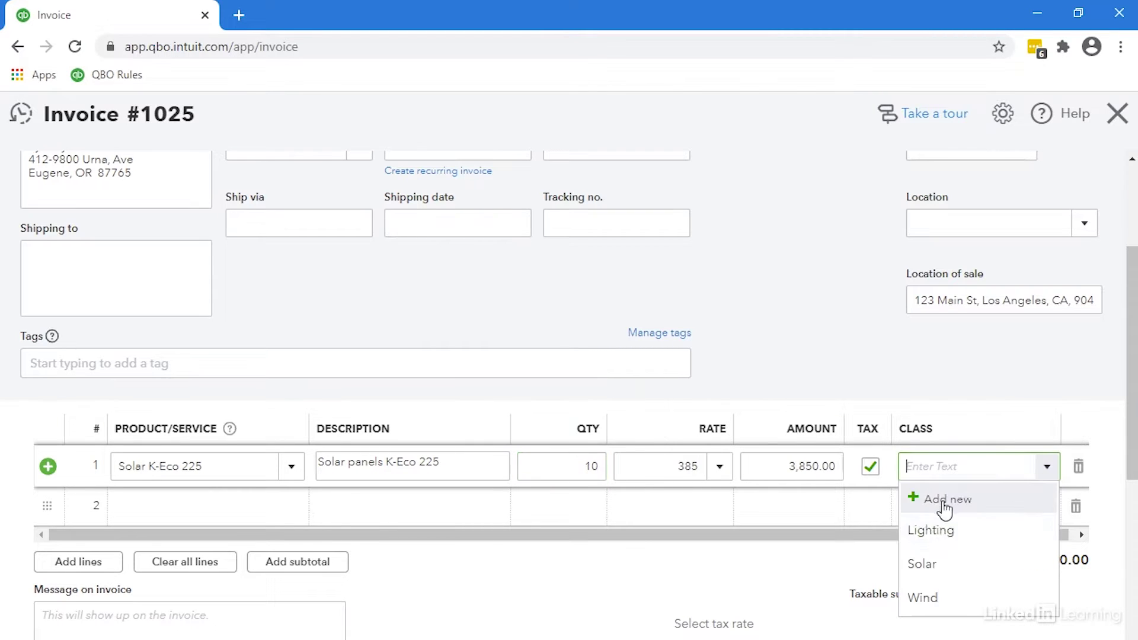
{"action": "left_click", "coordinate": [940, 561]}
Set line 2 to Grid Tie Inverter K-Invert 4K with quantity 2 and class Solar.
{"action": "left_click", "coordinate": [182, 509]}
{"action": "type", "text": "In"}
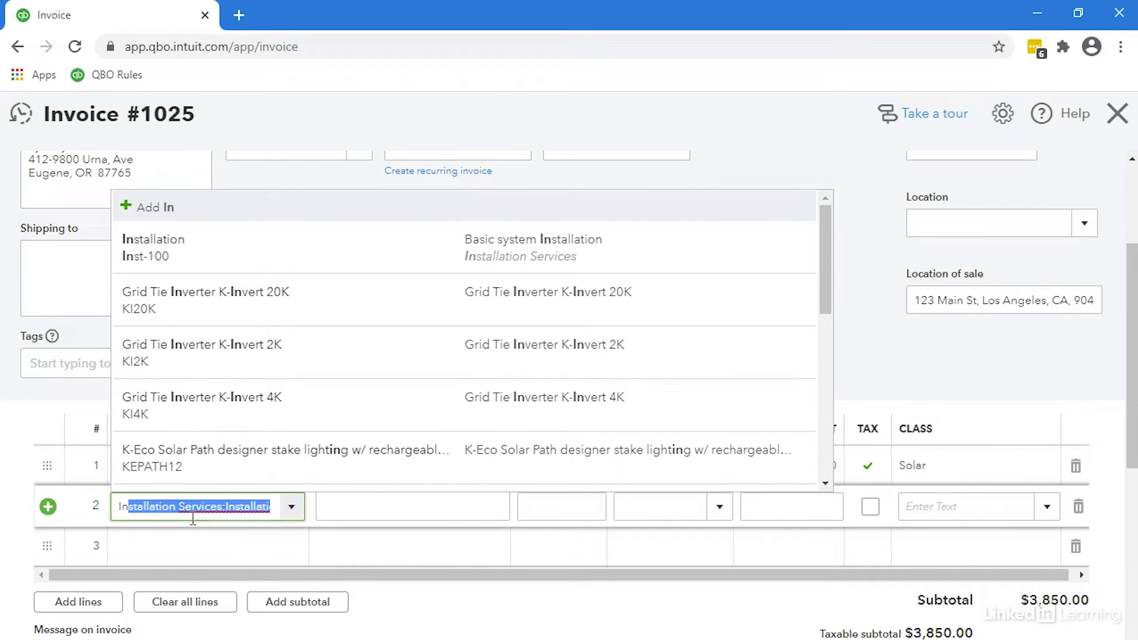
{"action": "type", "text": "v"}
{"action": "left_click", "coordinate": [251, 460]}
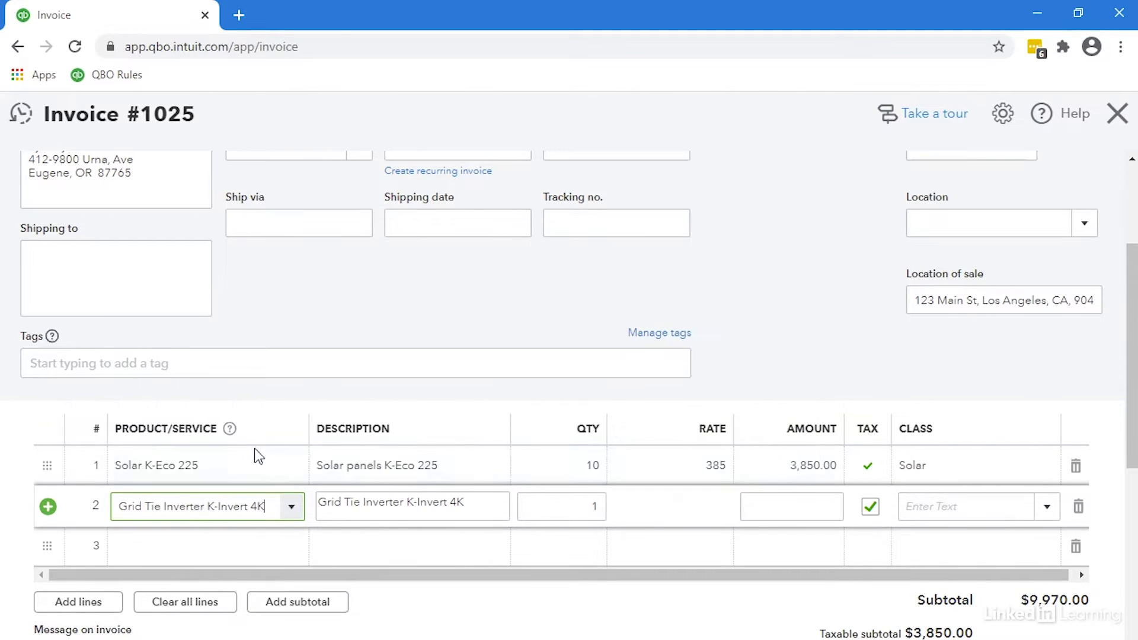
{"action": "left_click", "coordinate": [592, 503]}
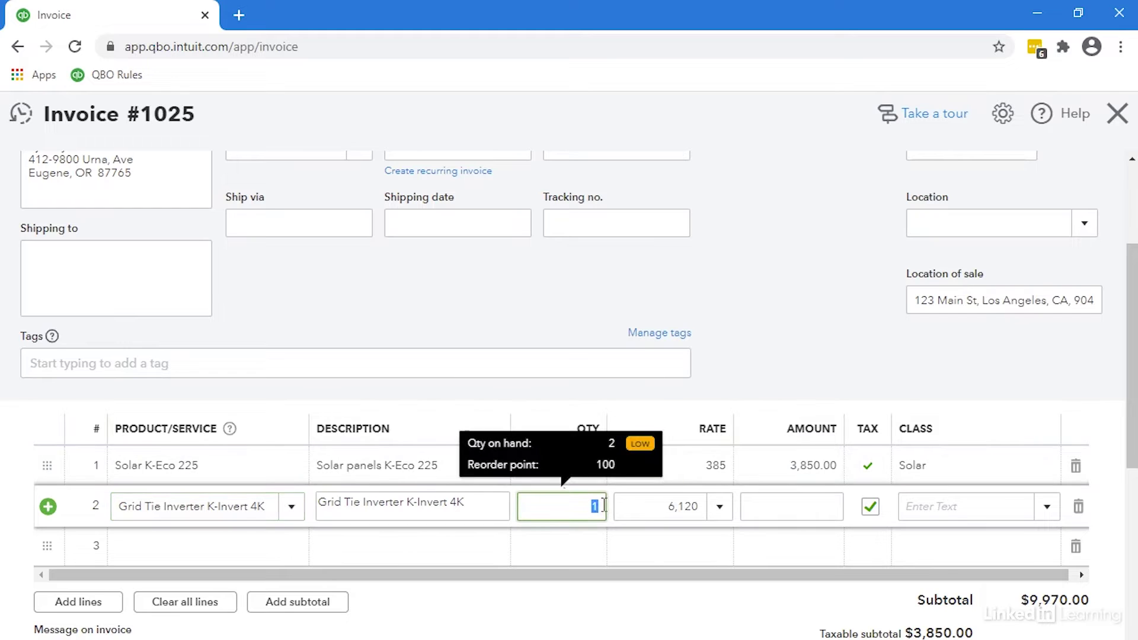
{"action": "type", "text": "2"}
{"action": "left_click", "coordinate": [1046, 506]}
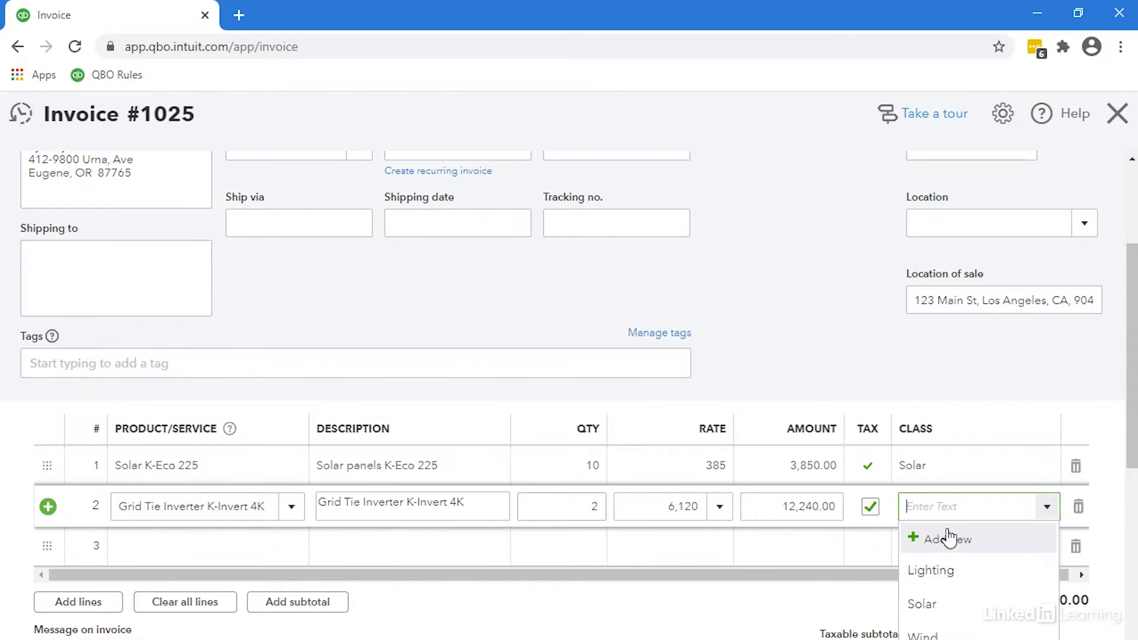
{"action": "left_click", "coordinate": [924, 605]}
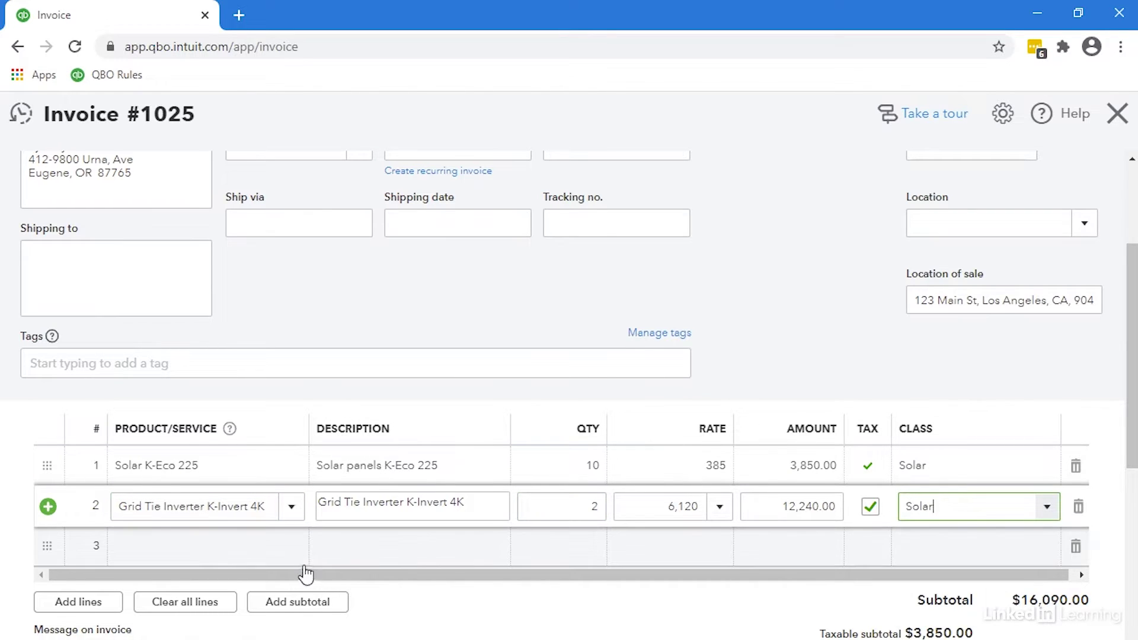
{"action": "left_click", "coordinate": [217, 545]}
{"action": "type", "text": "bac"}
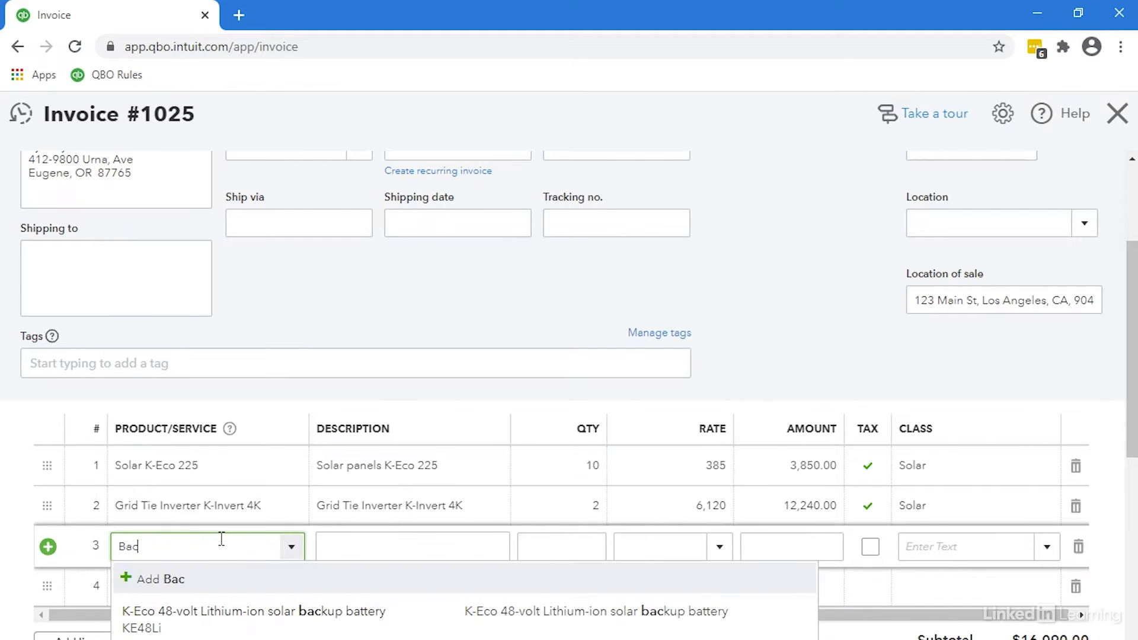
{"action": "type", "text": "k"}
Set line 3 to the backup battery product with class Solar.
{"action": "left_click", "coordinate": [164, 625]}
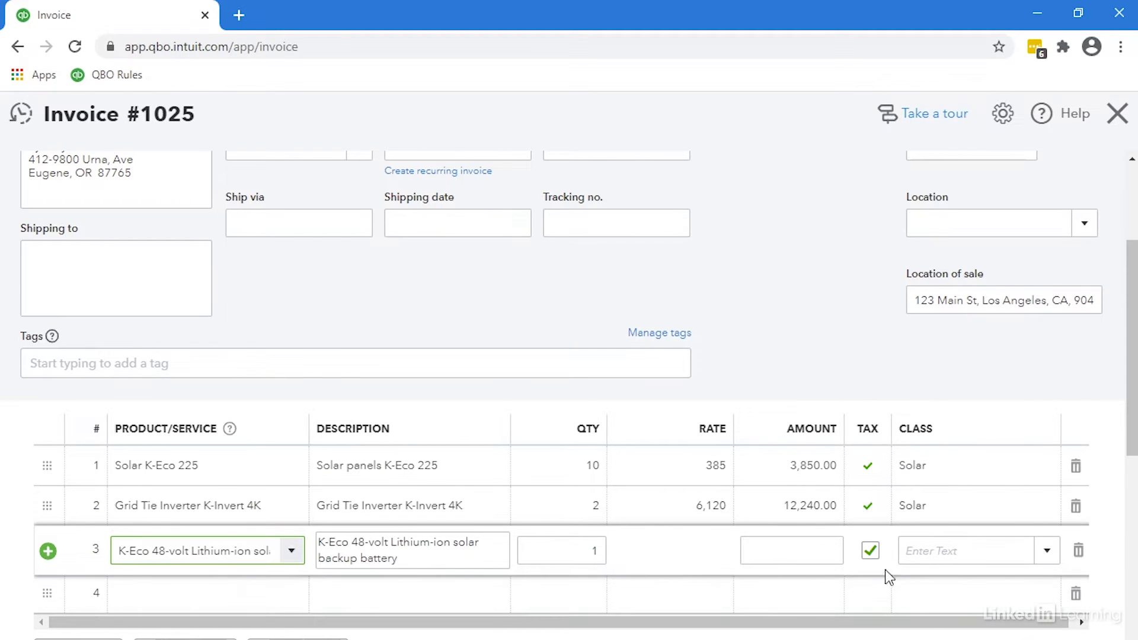
{"action": "left_click", "coordinate": [1044, 564]}
{"action": "left_click", "coordinate": [942, 633]}
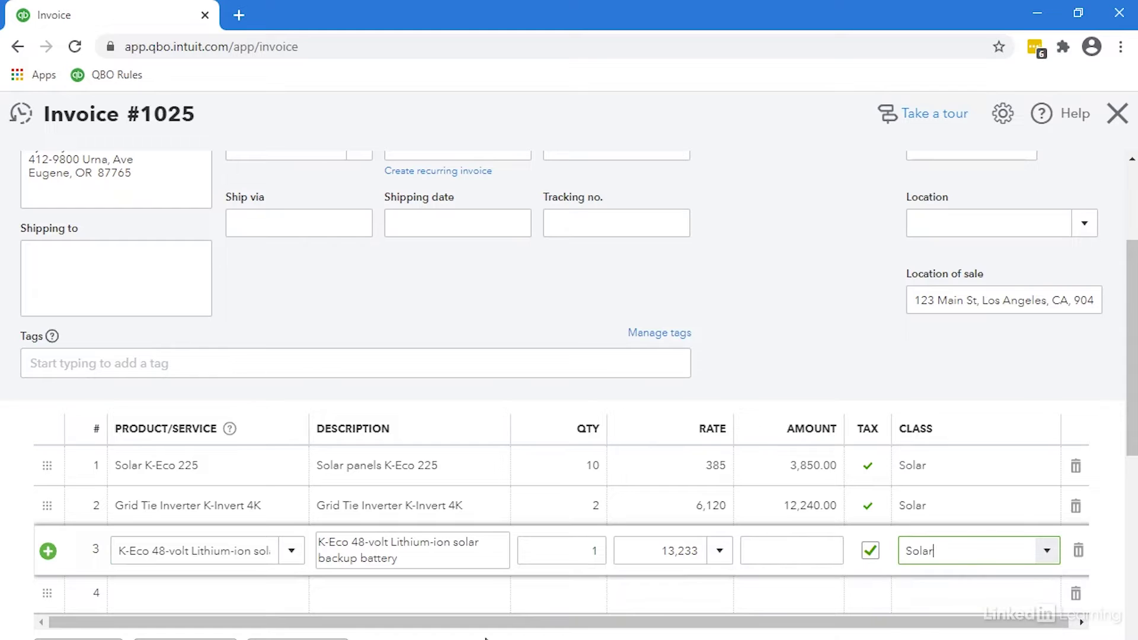
Add Installation Services:Installation on line 4, quantity 24 at 500, class Solar.
{"action": "left_click", "coordinate": [185, 597]}
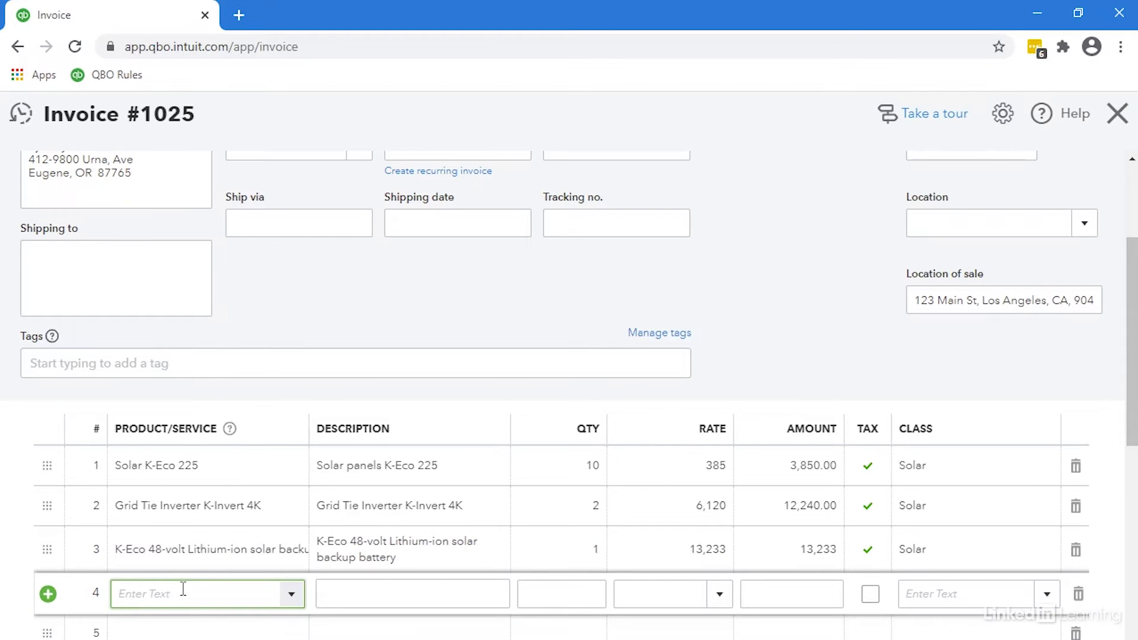
{"action": "type", "text": "Installation Services:Installational"}
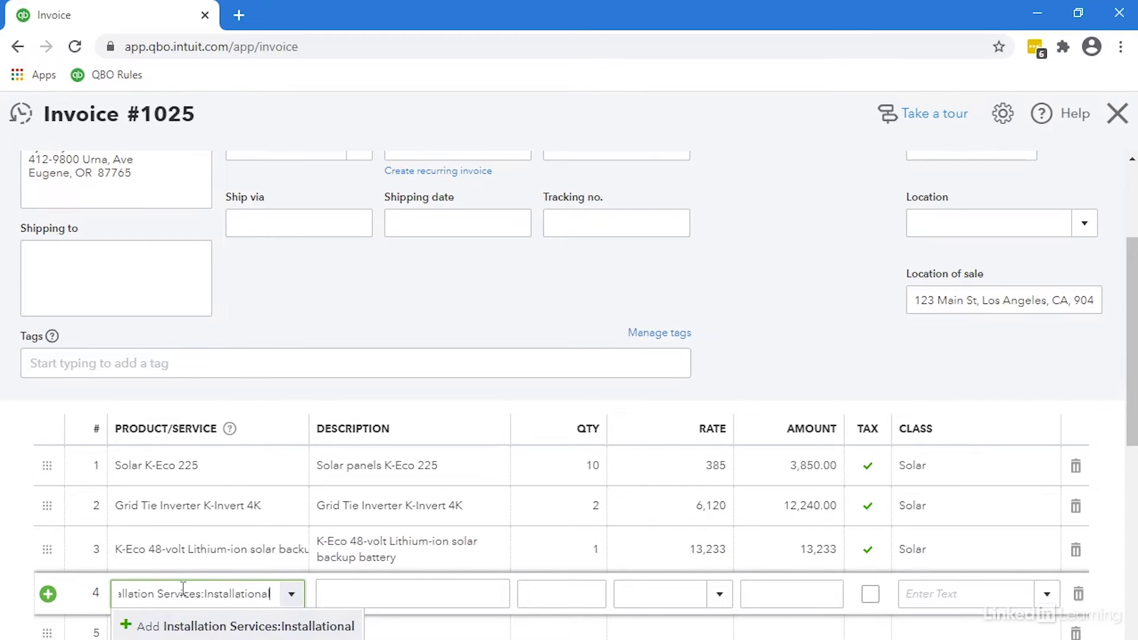
{"action": "key", "text": "BackSpace"}
{"action": "key", "text": "BackSpace"}
{"action": "key", "text": "BackSpace"}
{"action": "left_click", "coordinate": [396, 633]}
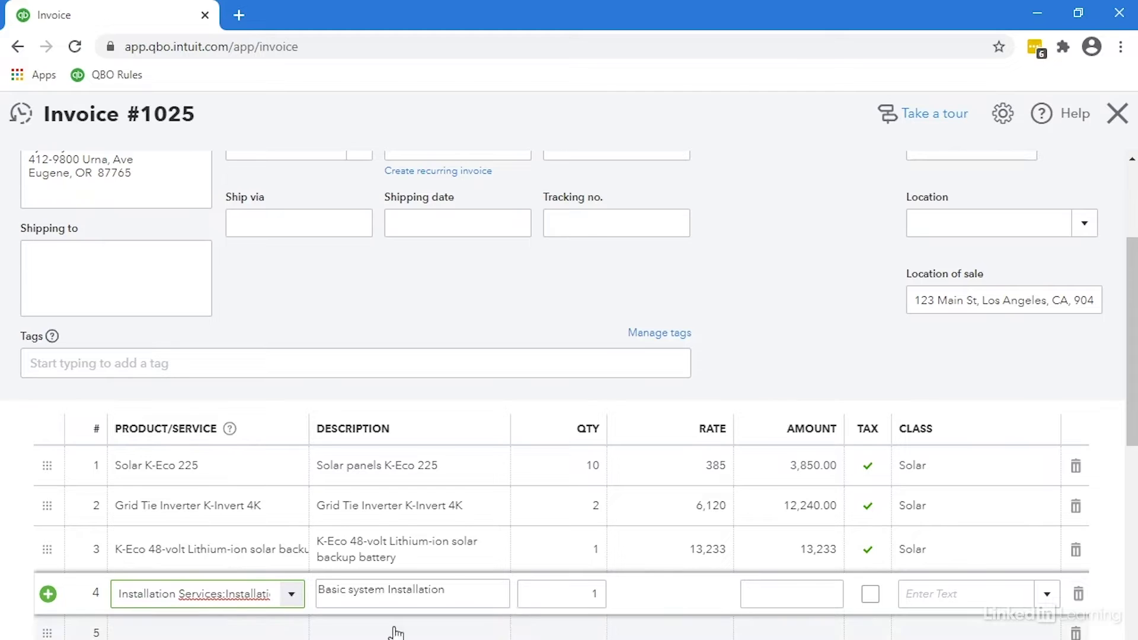
{"action": "double_click", "coordinate": [579, 593]}
{"action": "type", "text": "24"}
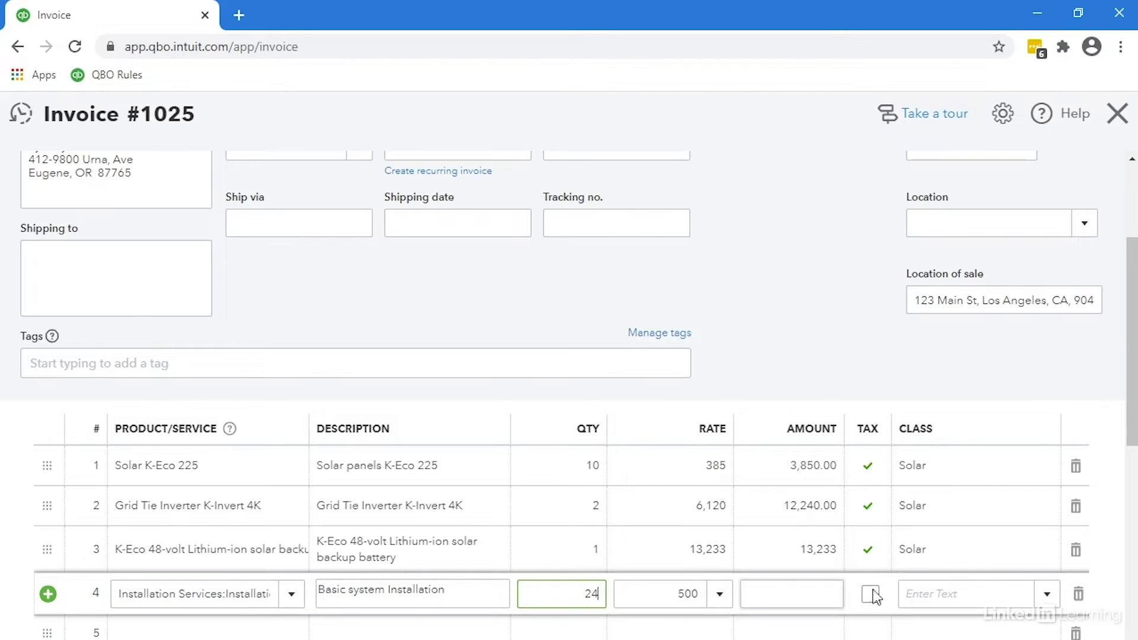
{"action": "left_click", "coordinate": [1046, 594]}
{"action": "left_click", "coordinate": [924, 527]}
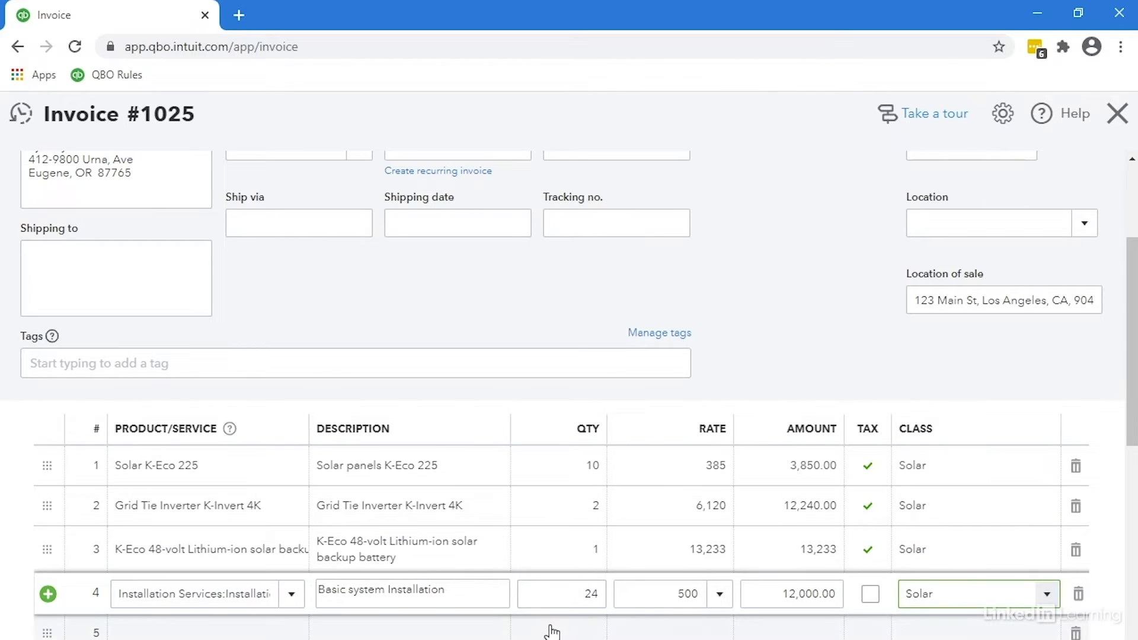
{"action": "scroll", "coordinate": [551, 632], "scroll_direction": "down", "scroll_amount": 2}
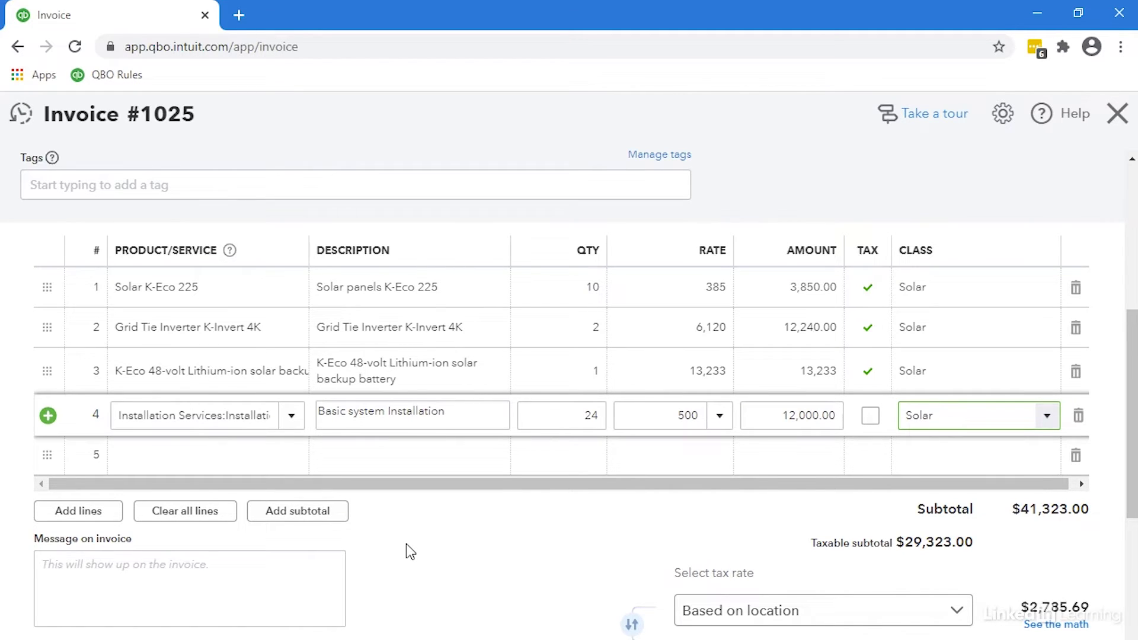
Insert a subtotal row as line 5 below the installation line, reading $41,323.00.
{"action": "left_click", "coordinate": [295, 520]}
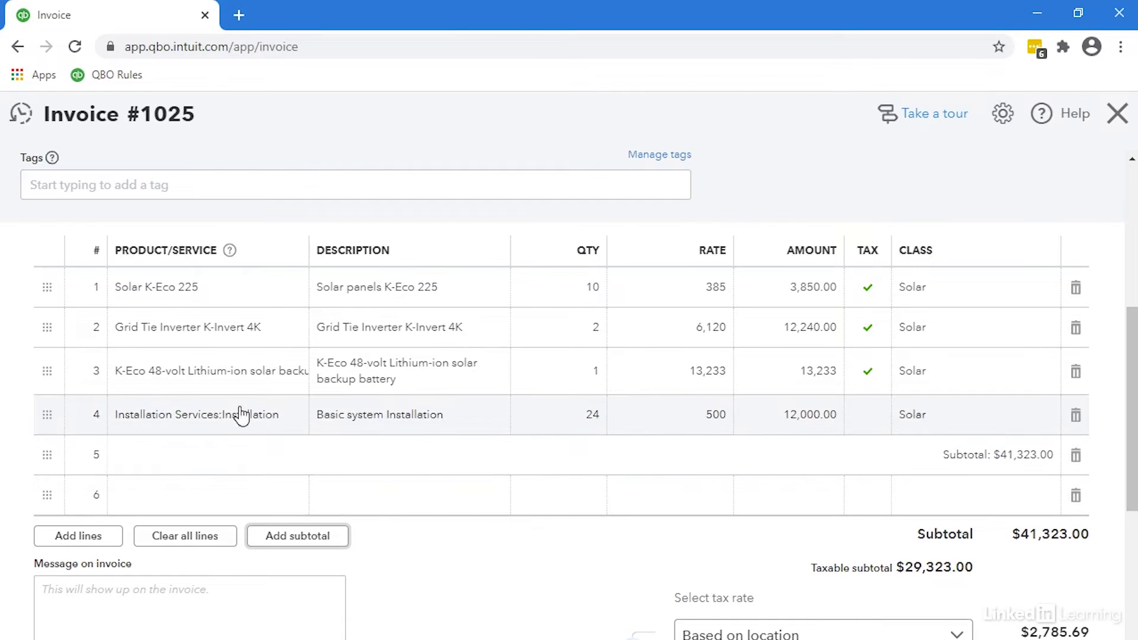
{"action": "left_click", "coordinate": [48, 455]}
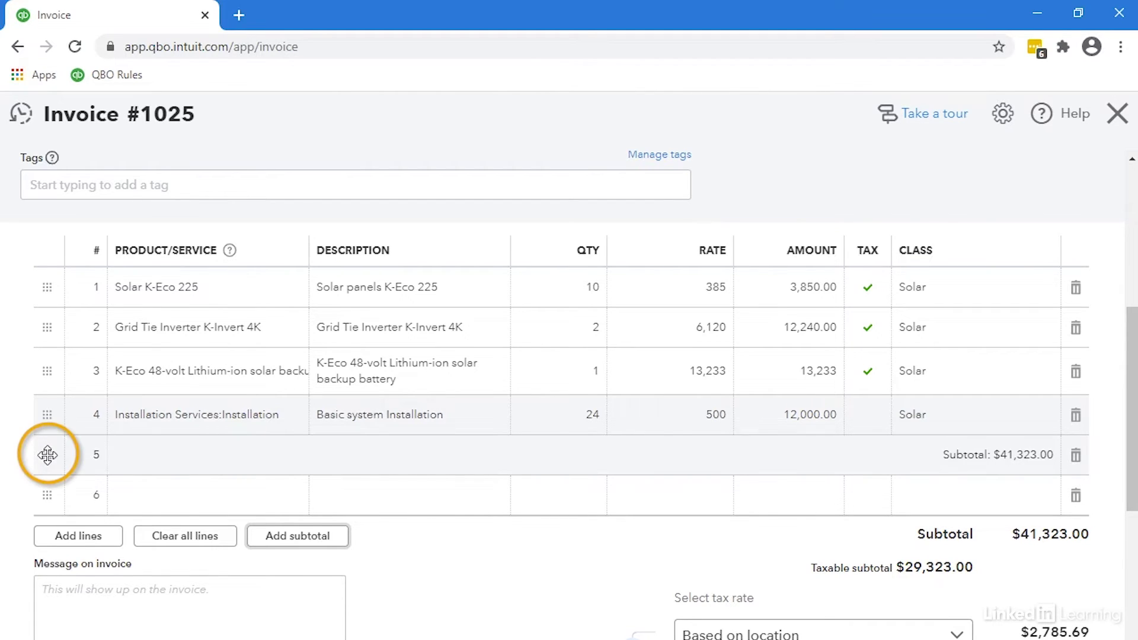
Drag the subtotal row above the Installation row so it reads $29,323.00.
{"action": "left_click_drag", "start_coordinate": [47, 455], "coordinate": [53, 411]}
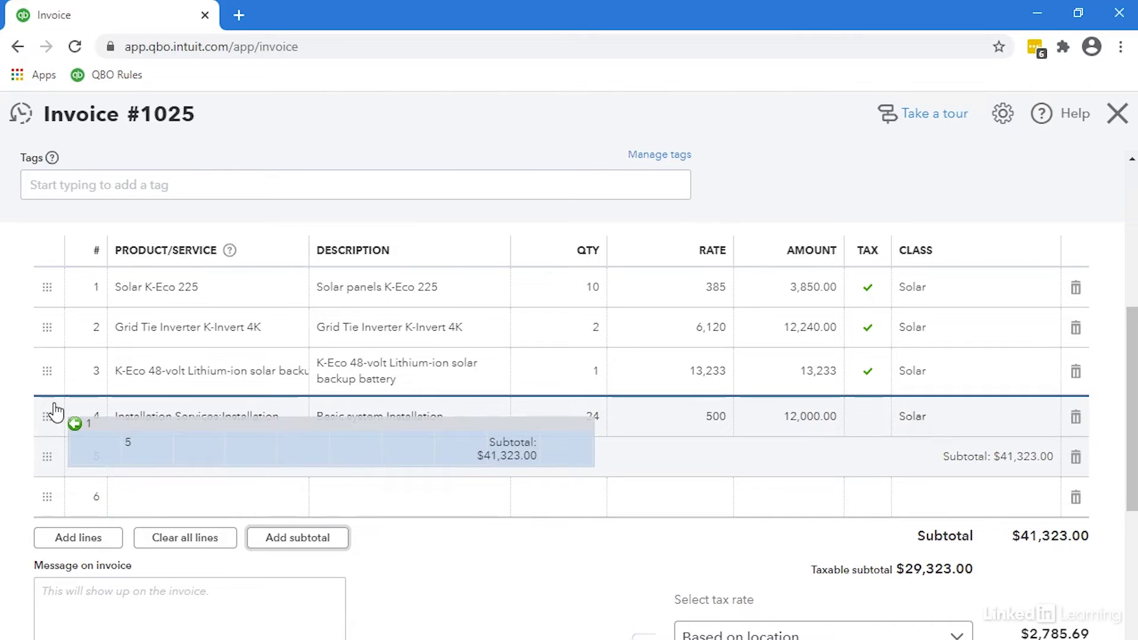
{"action": "left_click_drag", "start_coordinate": [54, 411], "coordinate": [247, 417]}
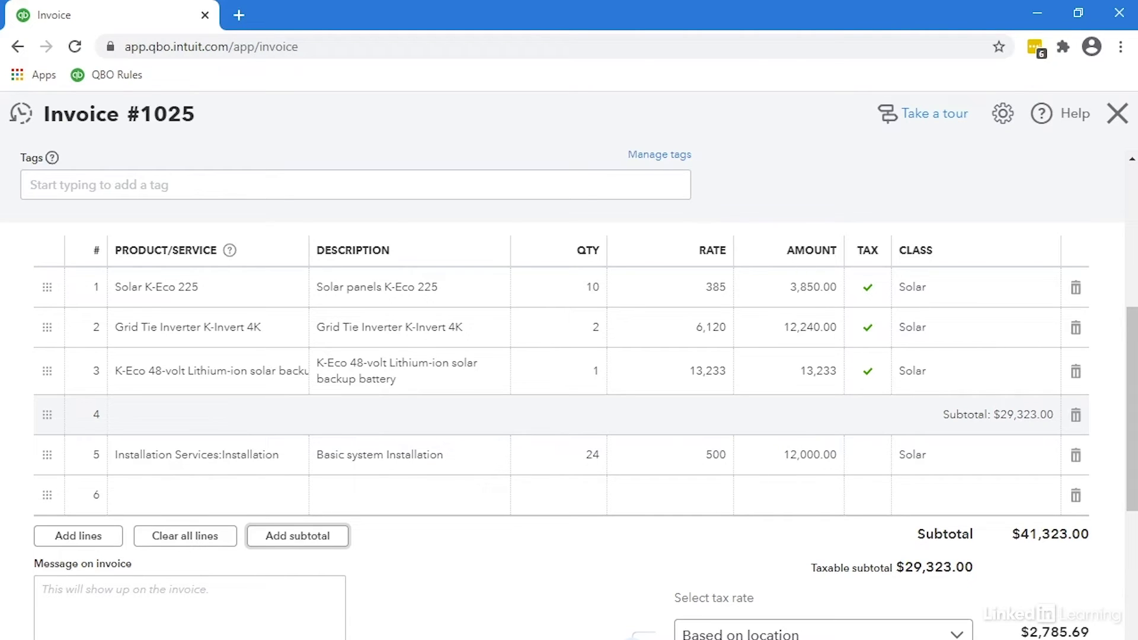
{"action": "left_click", "coordinate": [152, 500]}
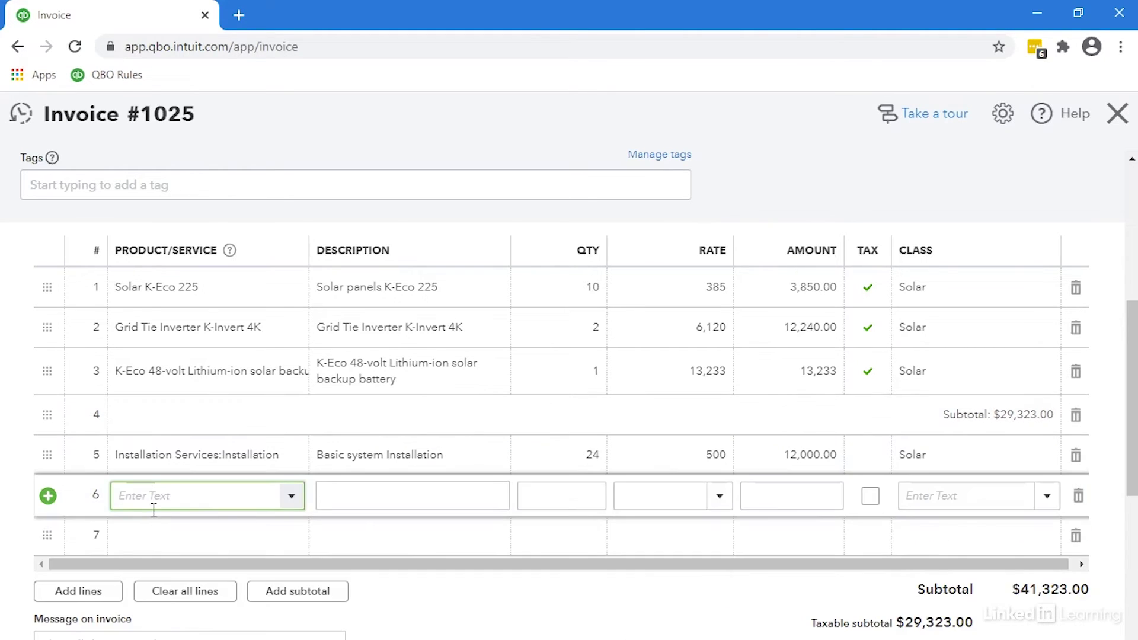
{"action": "type", "text": "batt"}
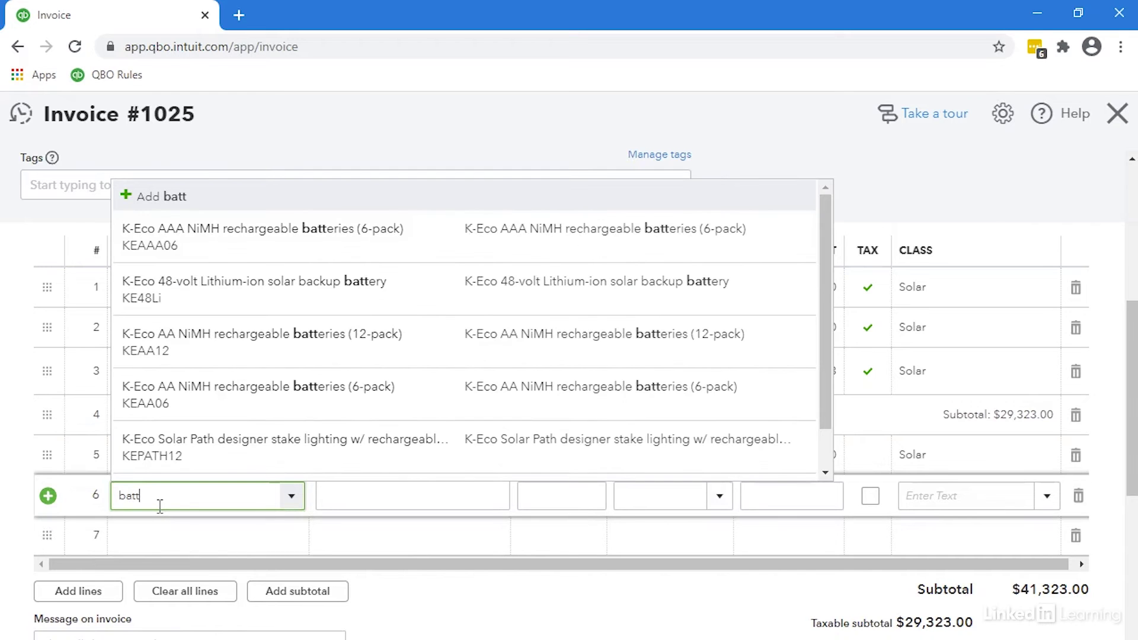
Add four AAA NiMH 6-pack batteries at 6.50, class Solar, totalling 26.00.
{"action": "left_click", "coordinate": [347, 242]}
{"action": "left_click", "coordinate": [595, 500]}
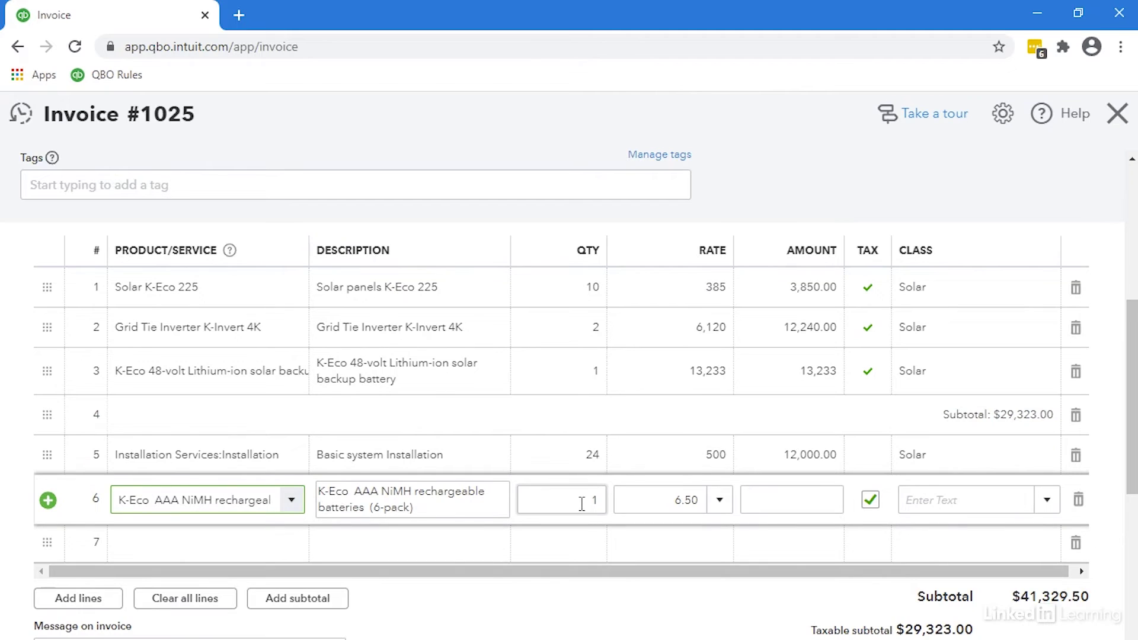
{"action": "double_click", "coordinate": [596, 500]}
{"action": "type", "text": "4"}
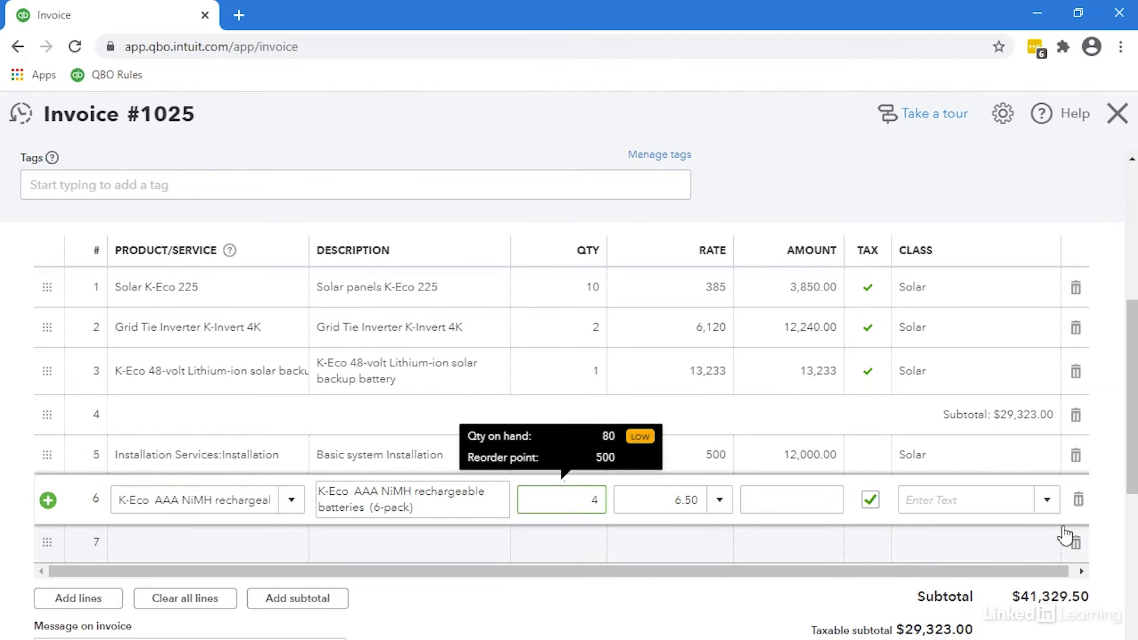
{"action": "left_click", "coordinate": [1044, 503]}
{"action": "left_click", "coordinate": [925, 596]}
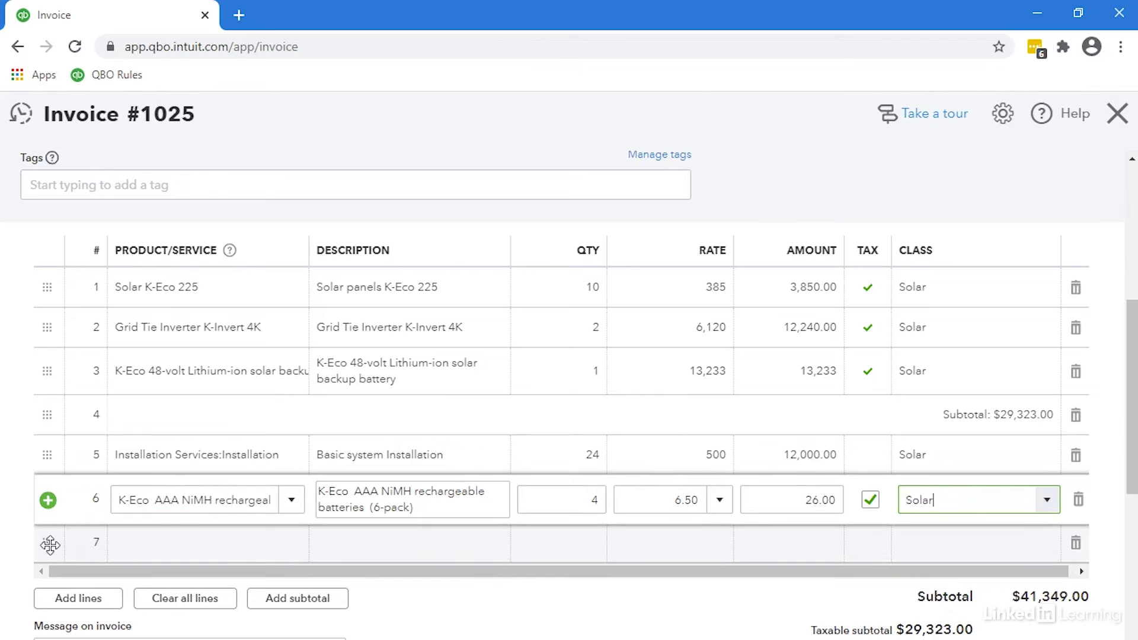
{"action": "left_click", "coordinate": [229, 558]}
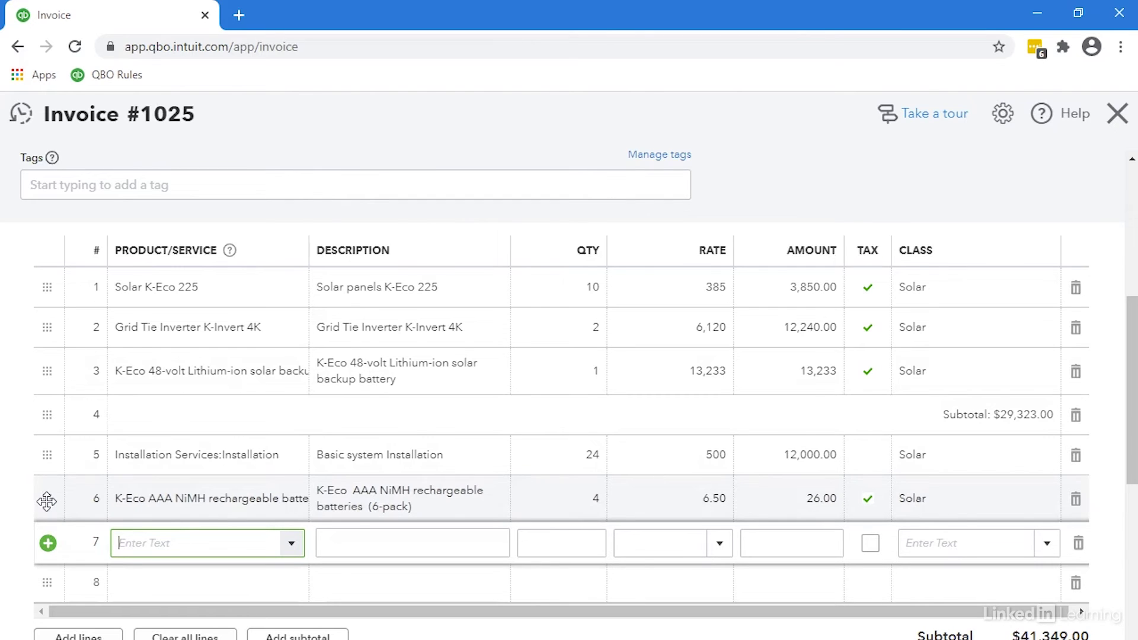
{"action": "left_click_drag", "start_coordinate": [46, 500], "coordinate": [51, 404]}
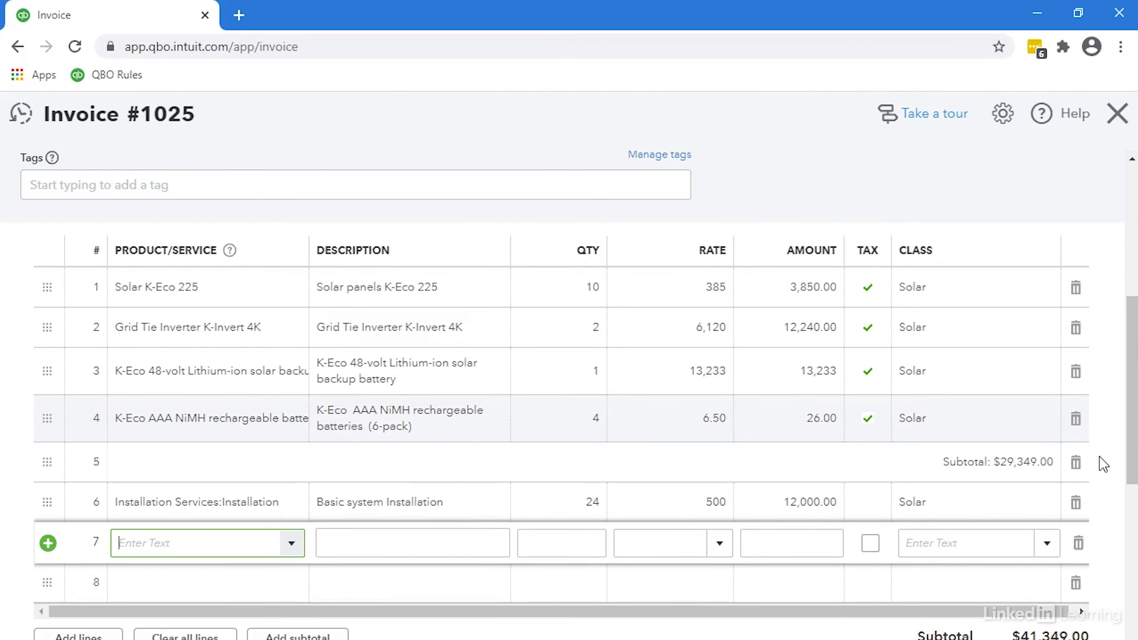
Delete the AAA NiMH battery line, returning the line-4 subtotal to $29,323.00.
{"action": "left_click", "coordinate": [1075, 419]}
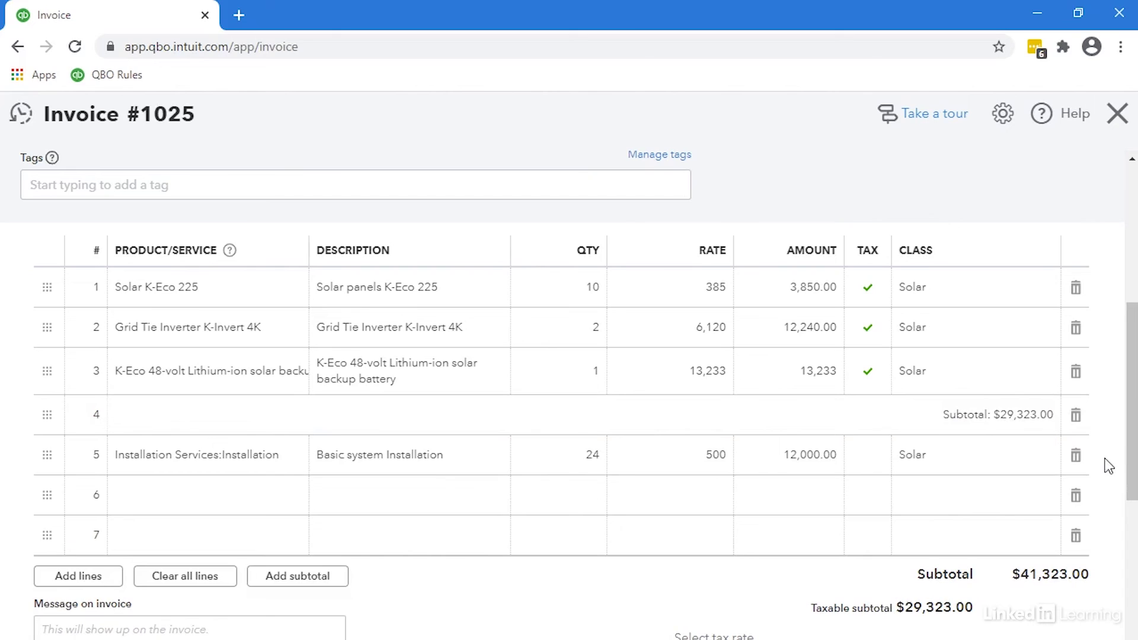